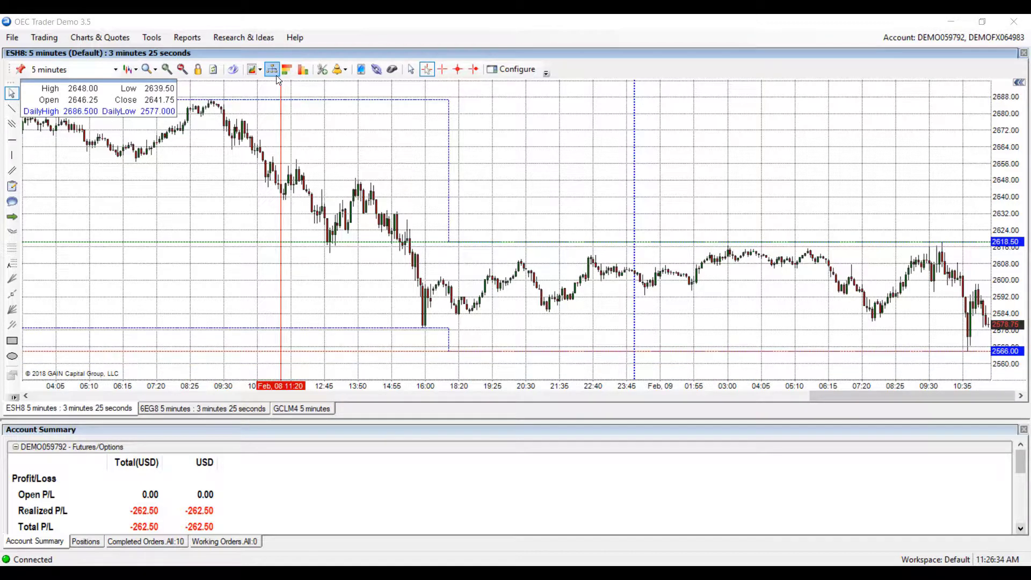
Step: Open a new DOM window from Trading > Order Tickets, looking up 'es' and choosing ESH8 E-Mini S&P
{"action": "left_click", "coordinate": [41, 39]}
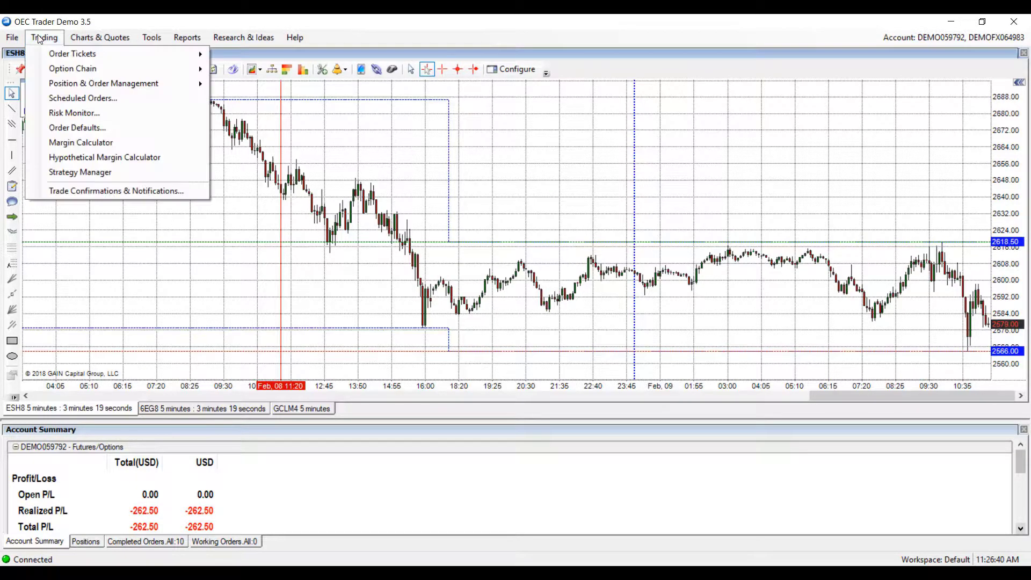
{"action": "mouse_move", "coordinate": [62, 59]}
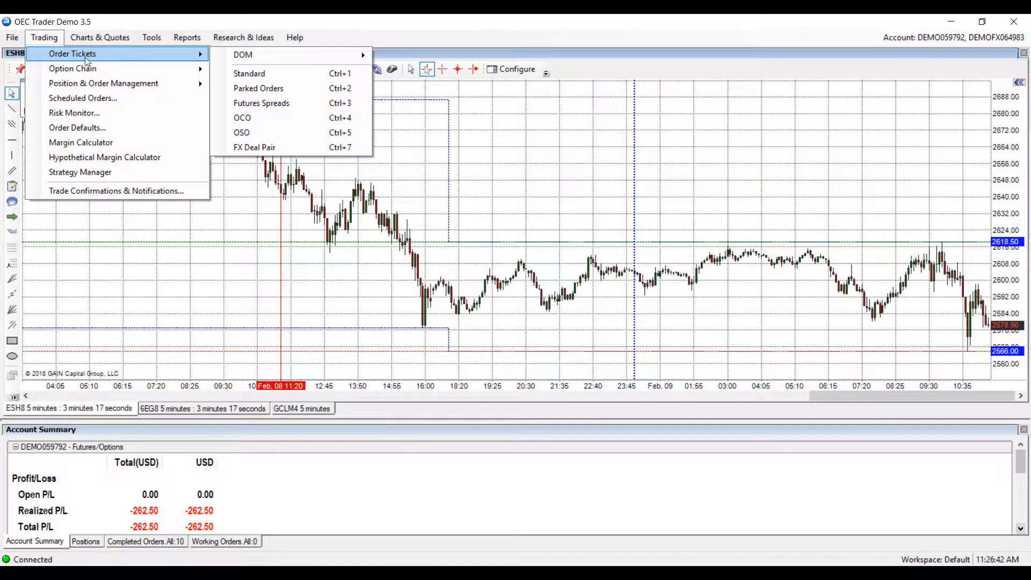
{"action": "mouse_move", "coordinate": [246, 59]}
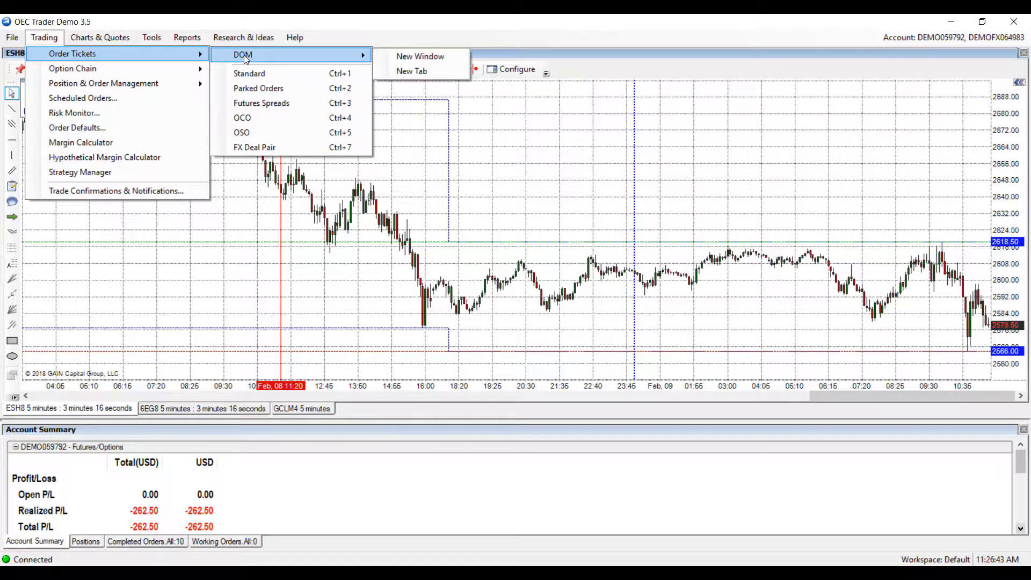
{"action": "left_click", "coordinate": [432, 57]}
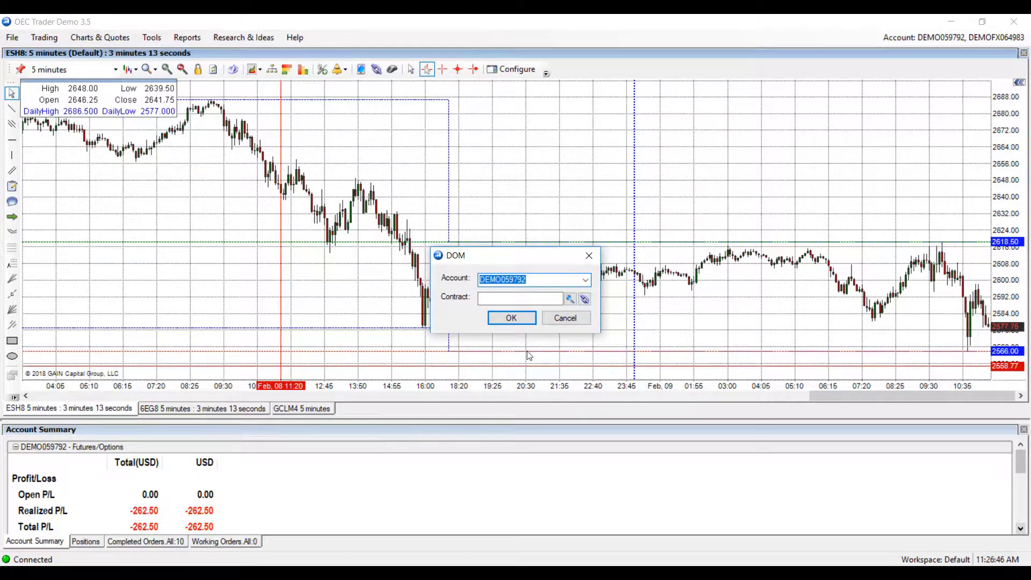
{"action": "left_click", "coordinate": [499, 299]}
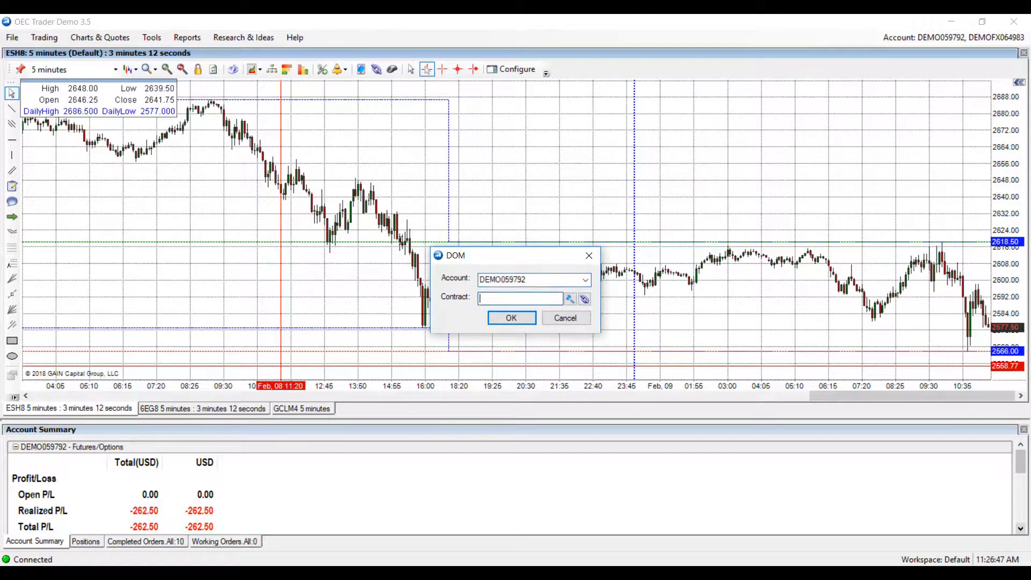
{"action": "left_click", "coordinate": [570, 301]}
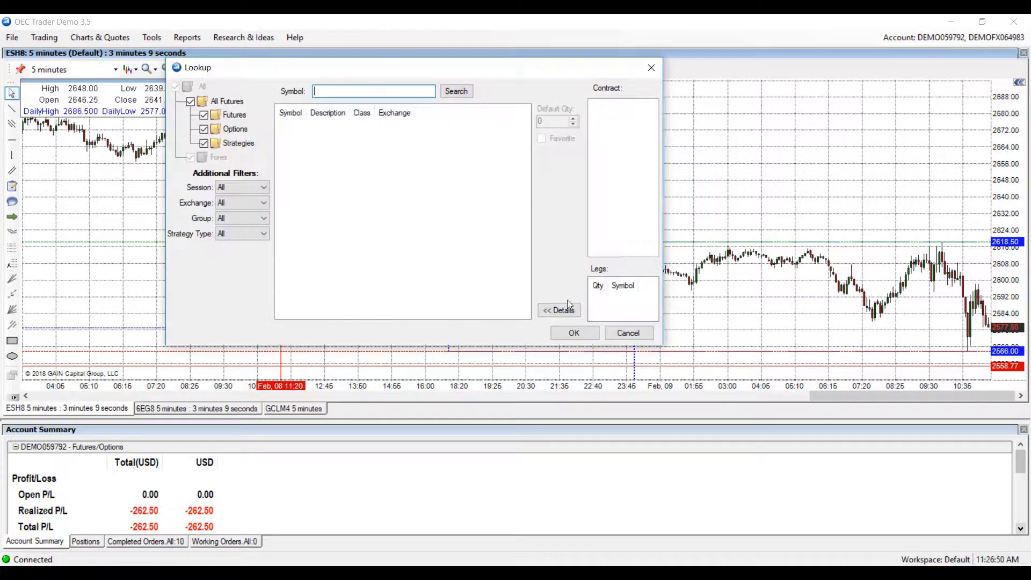
{"action": "type", "text": "es"}
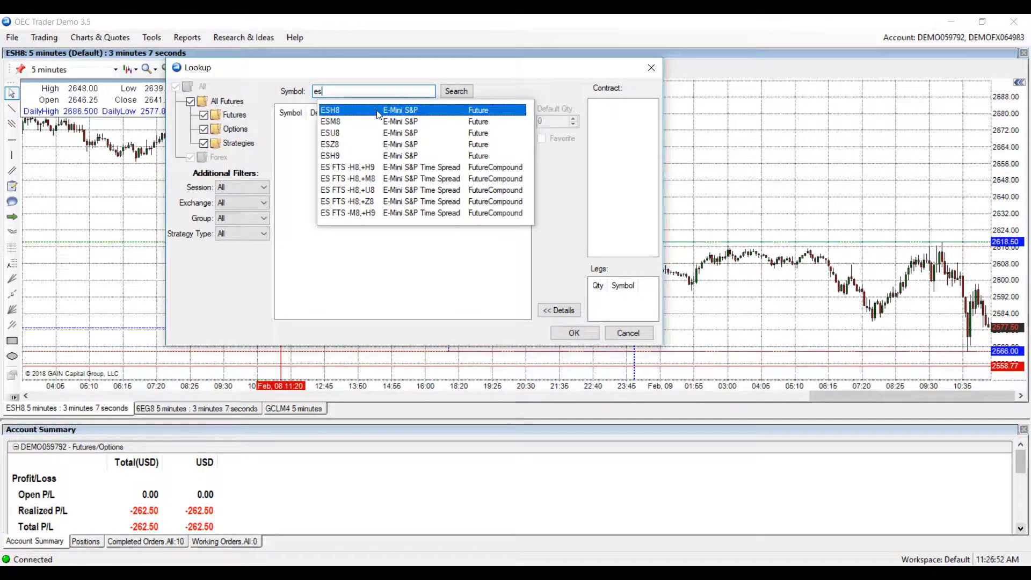
{"action": "left_click", "coordinate": [379, 115]}
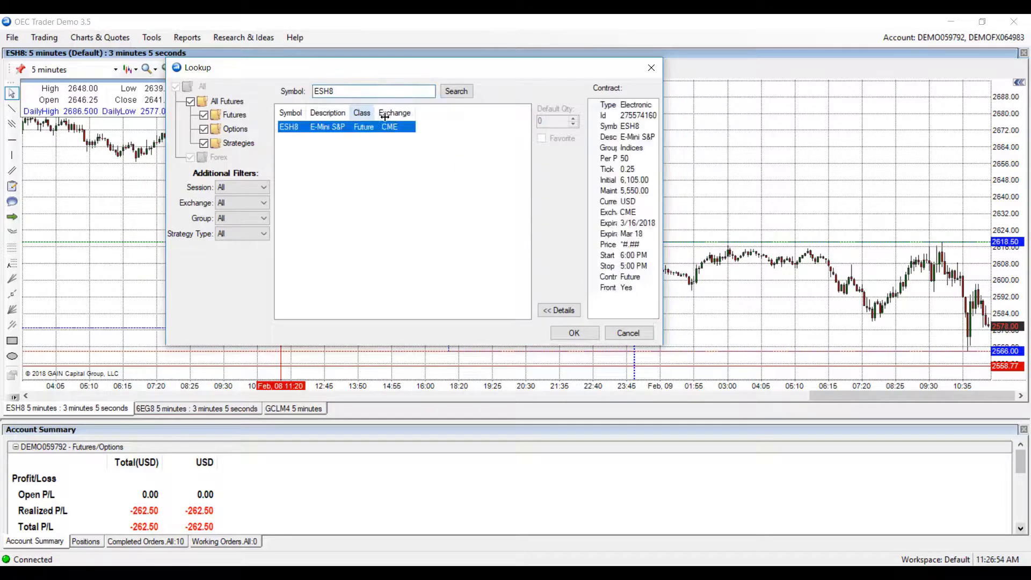
{"action": "left_click", "coordinate": [557, 338]}
{"action": "left_click", "coordinate": [511, 318]}
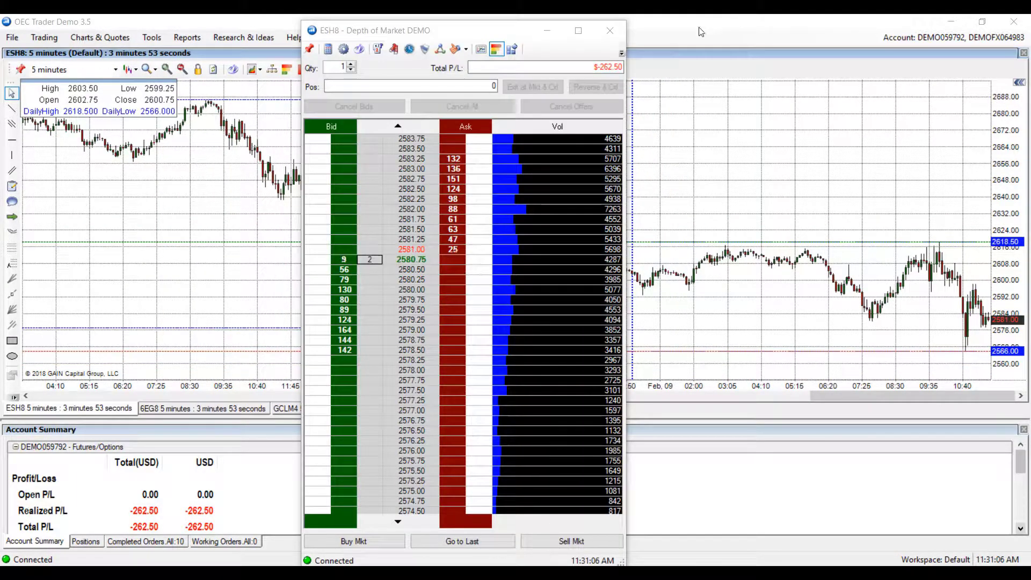
{"action": "left_click", "coordinate": [351, 200]}
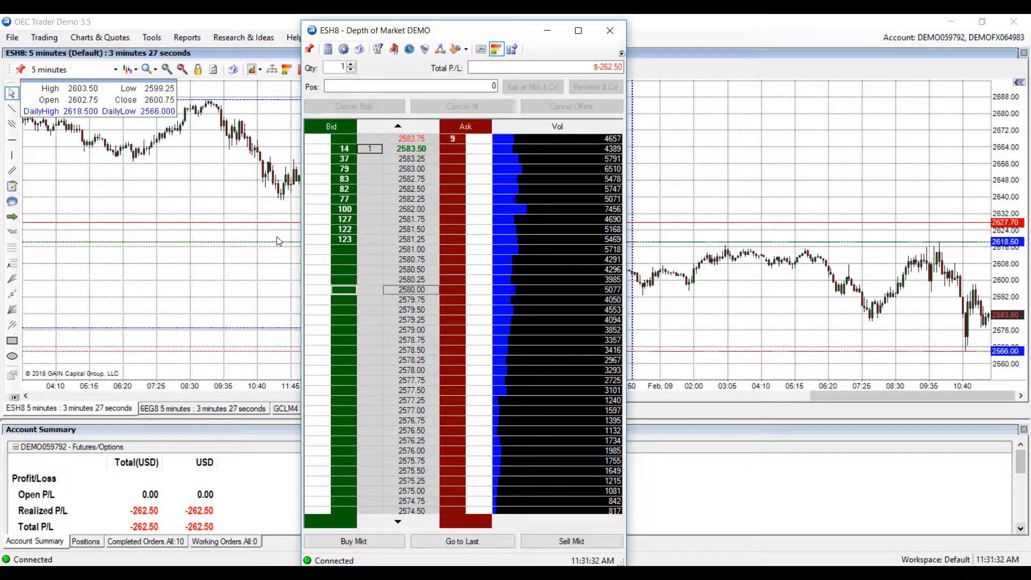
Step: Place and confirm a 1-lot ESH8 buy limit at 2580.00 from the bid column
{"action": "left_click", "coordinate": [344, 289]}
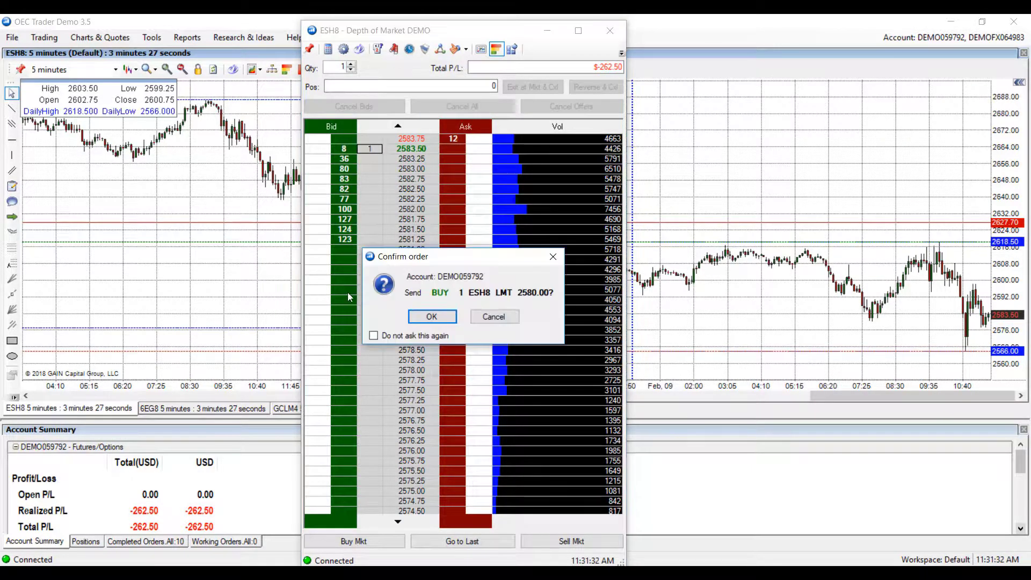
{"action": "left_click", "coordinate": [432, 317]}
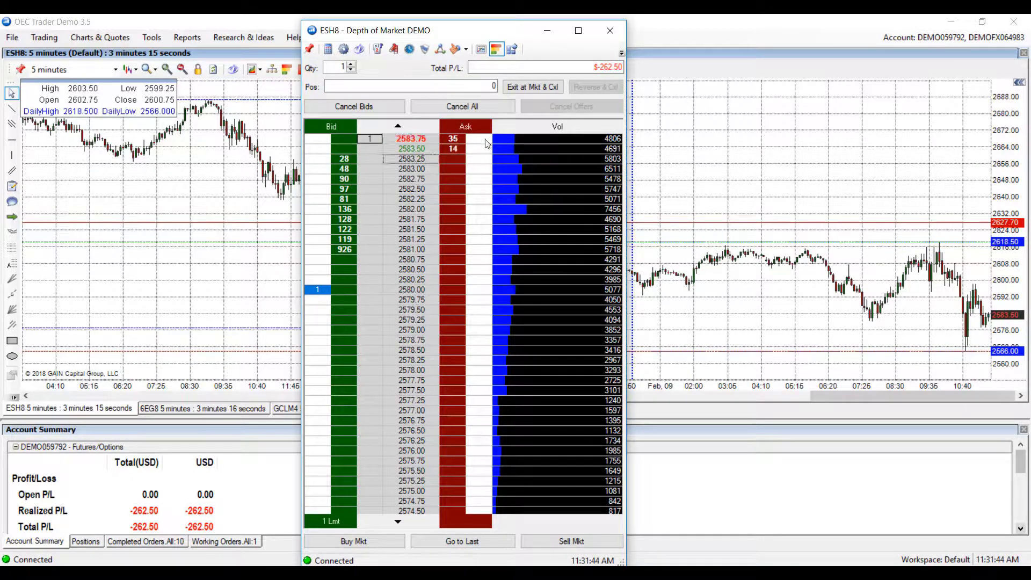
Step: Place and confirm a 1-lot ESH8 sell stop at 2578.75 from the ask column
{"action": "right_click", "coordinate": [455, 340]}
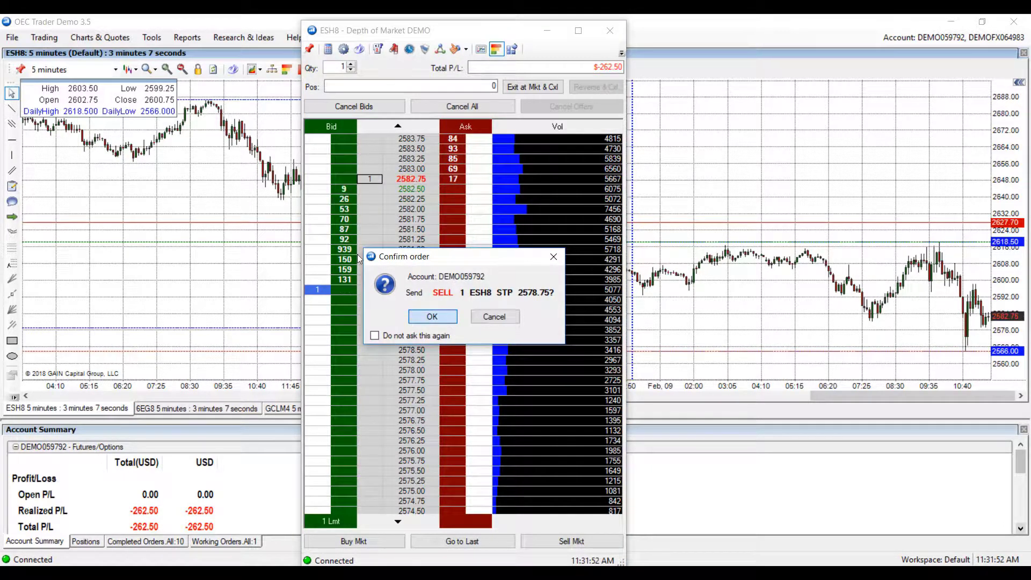
{"action": "left_click", "coordinate": [450, 321]}
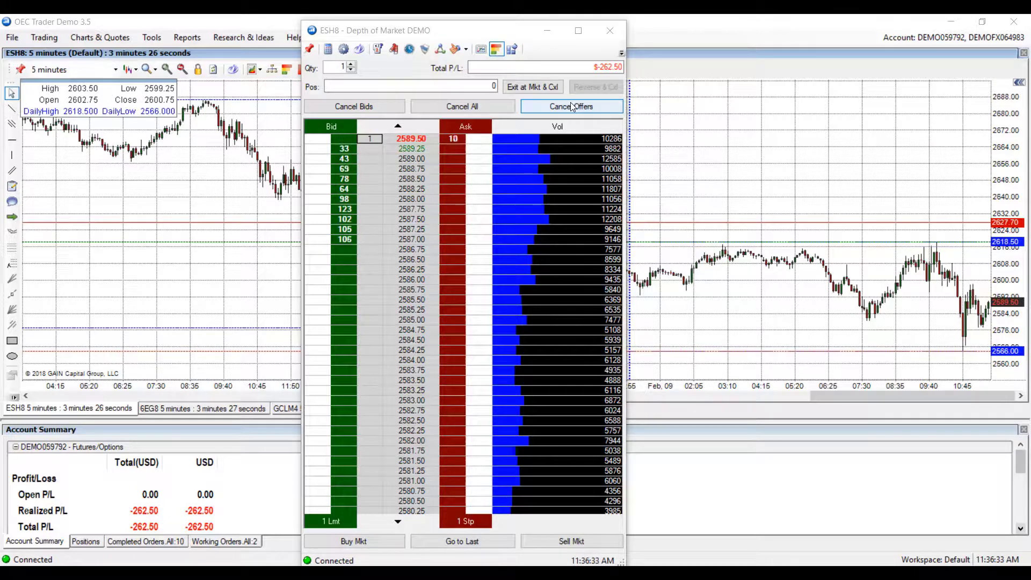
Step: Cancel all working ESH8 orders with Cancel All and confirm the warning
{"action": "left_click", "coordinate": [466, 106]}
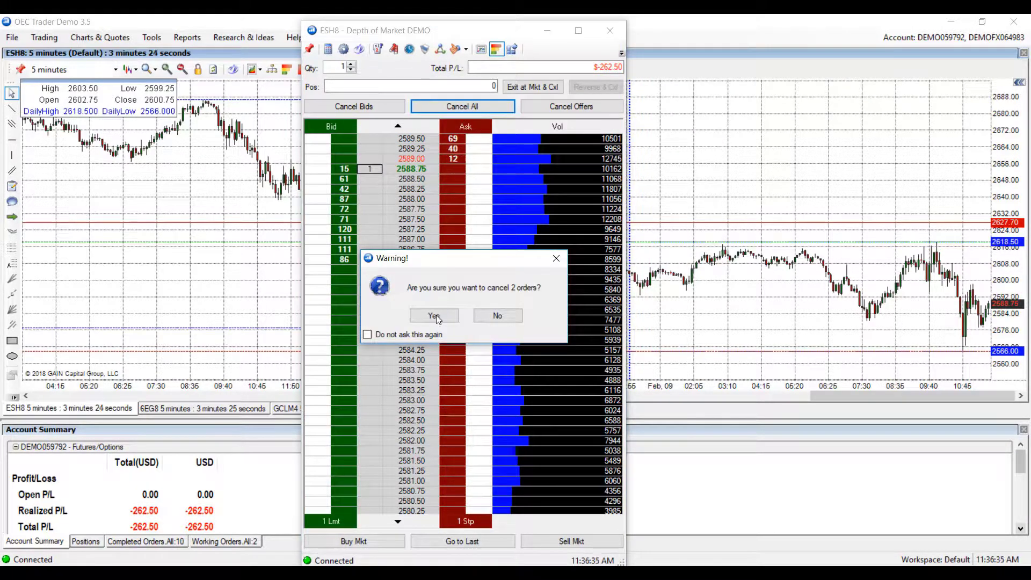
{"action": "left_click", "coordinate": [433, 317]}
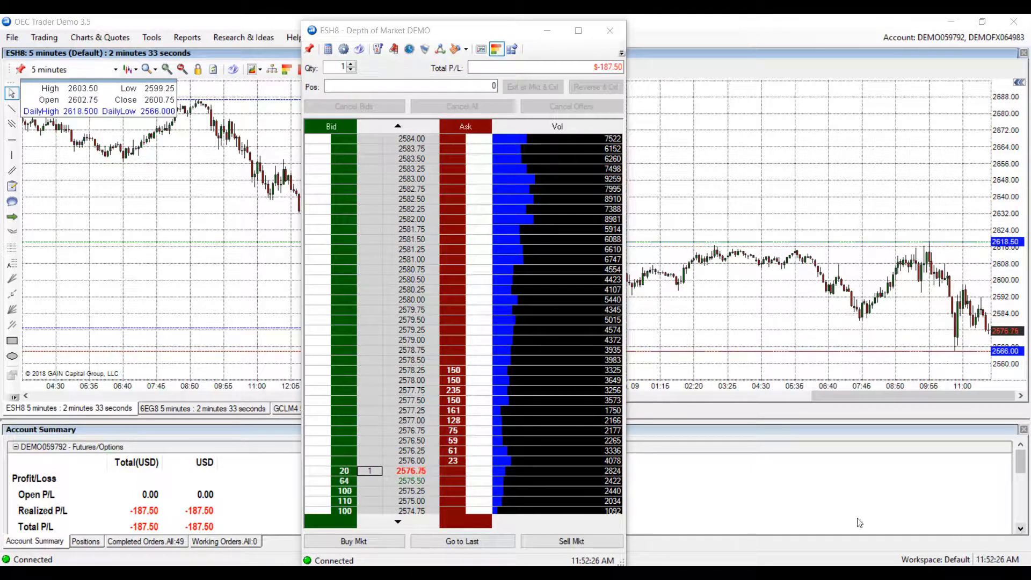
Step: Buy 1-lot ESH8 limits at 2580.75 and 2579.25, confirming each and dismissing fill alerts
{"action": "left_click", "coordinate": [334, 268]}
{"action": "left_click", "coordinate": [468, 315]}
{"action": "key", "text": "Return"}
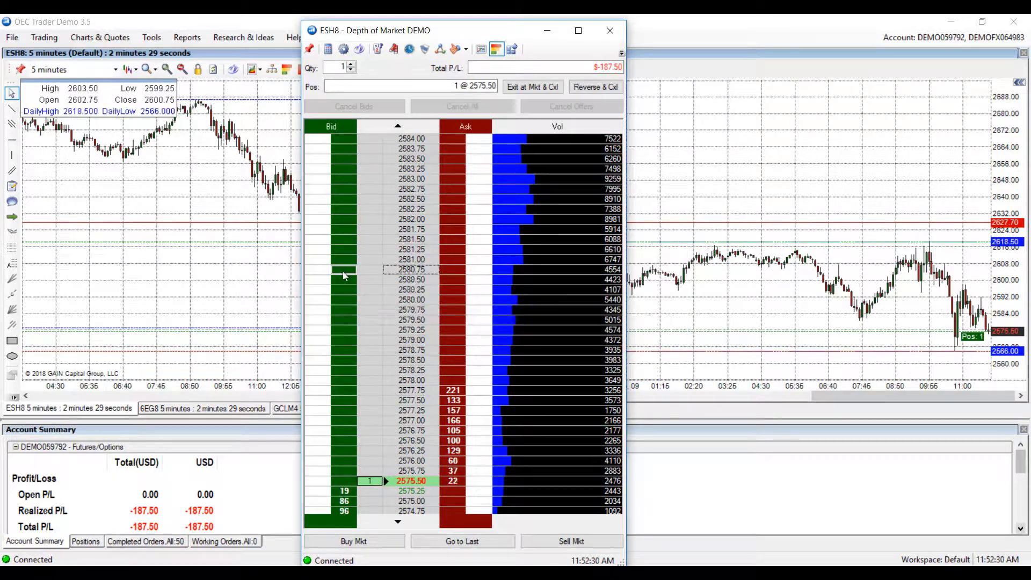
{"action": "key", "text": "Return"}
{"action": "key", "text": "Return"}
{"action": "left_click", "coordinate": [370, 329]}
{"action": "key", "text": "Return"}
{"action": "key", "text": "Return"}
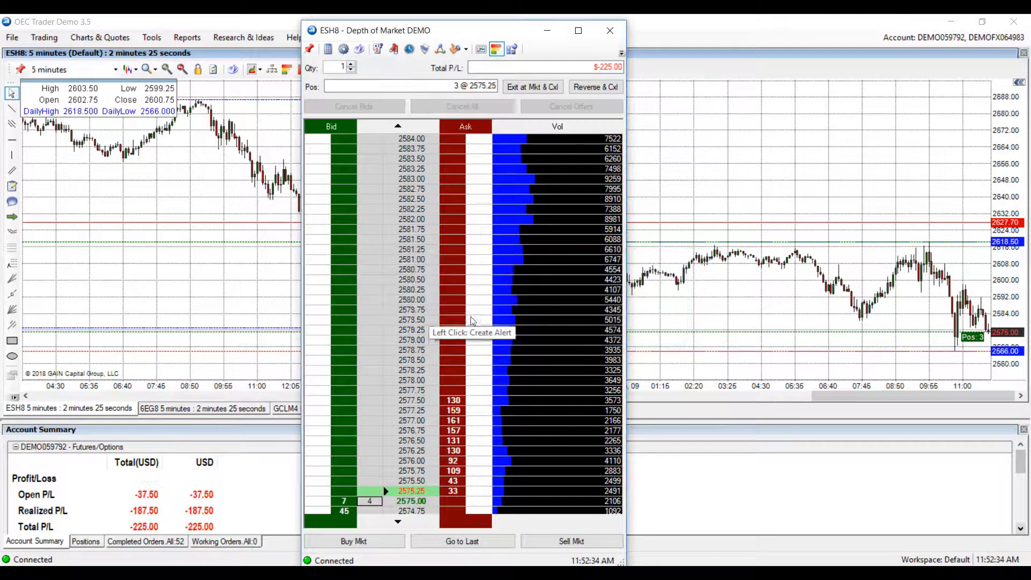
{"action": "left_click", "coordinate": [456, 266]}
Step: Rest 1-lot ESH8 sell limits at 2581.00 and 2580.25
{"action": "left_click", "coordinate": [437, 315]}
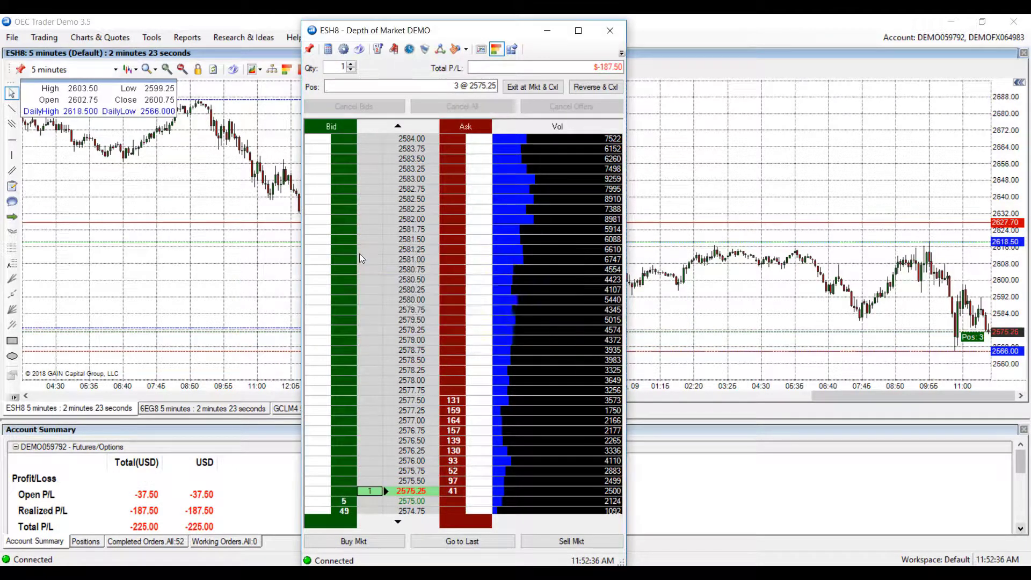
{"action": "left_click", "coordinate": [453, 289]}
{"action": "key", "text": "Return"}
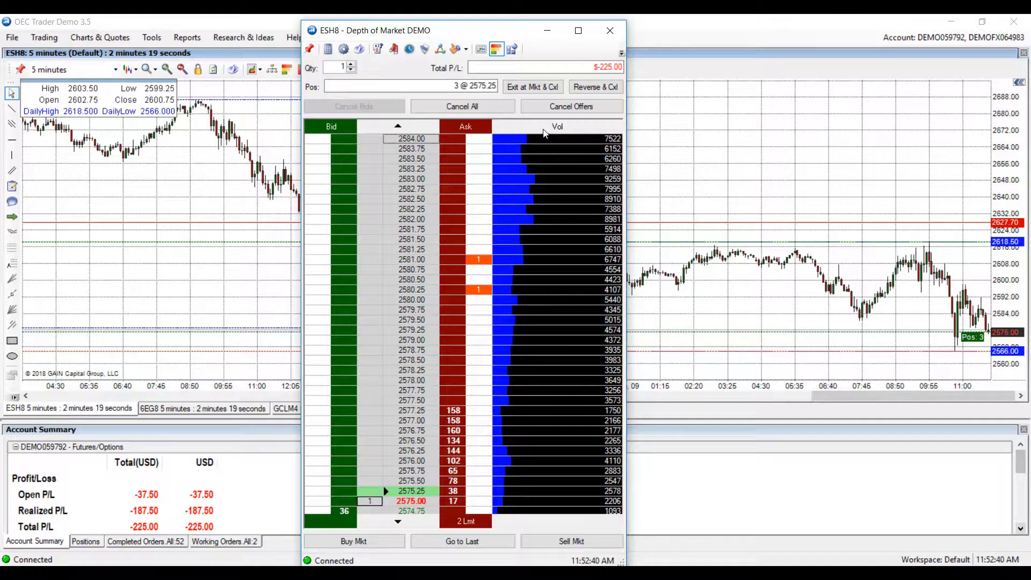
Step: Exit the 3-lot long at market, cancelling both sell limits, and dismiss the fill alert
{"action": "left_click", "coordinate": [533, 88]}
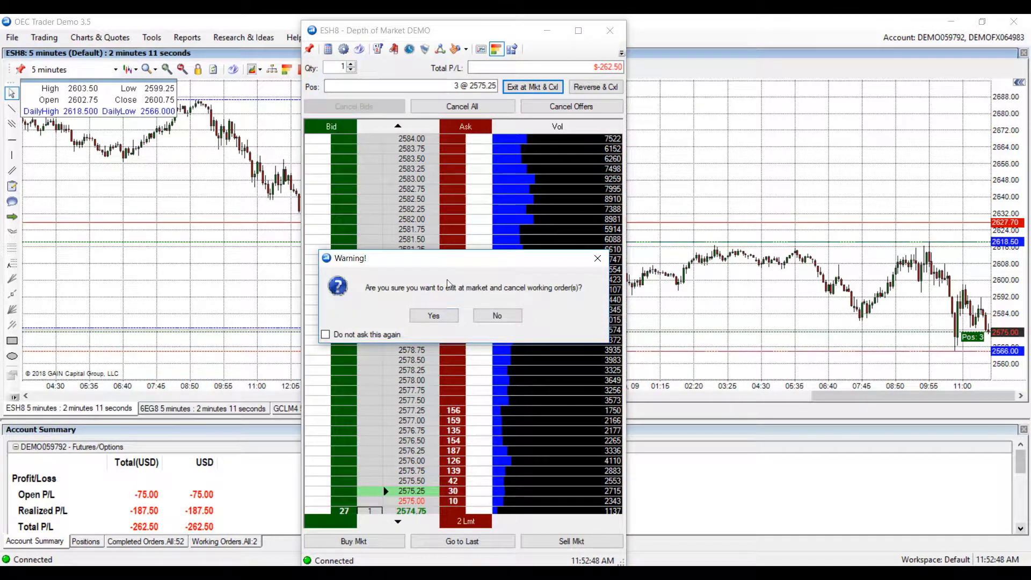
{"action": "left_click", "coordinate": [433, 316]}
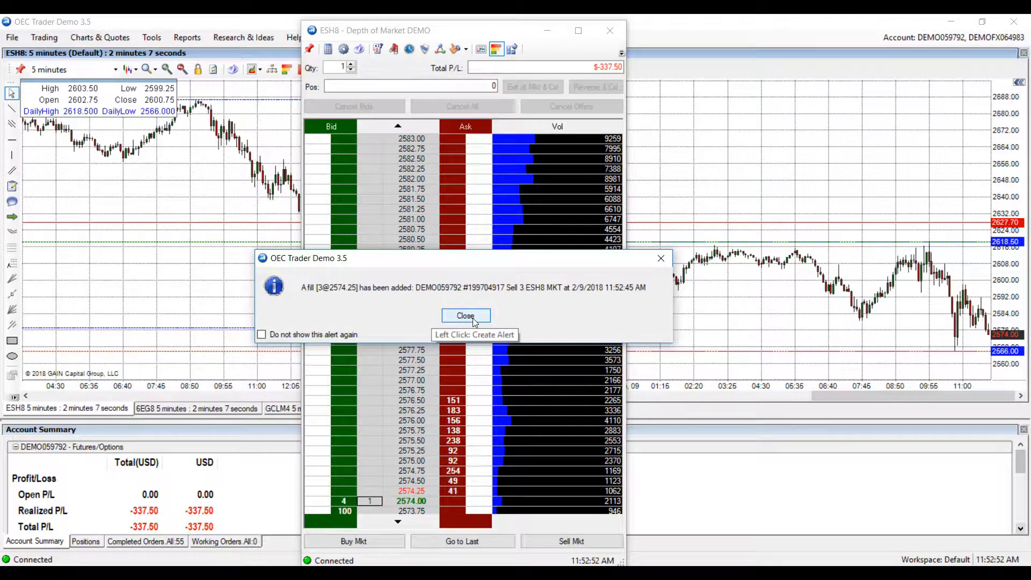
{"action": "key", "text": "Return"}
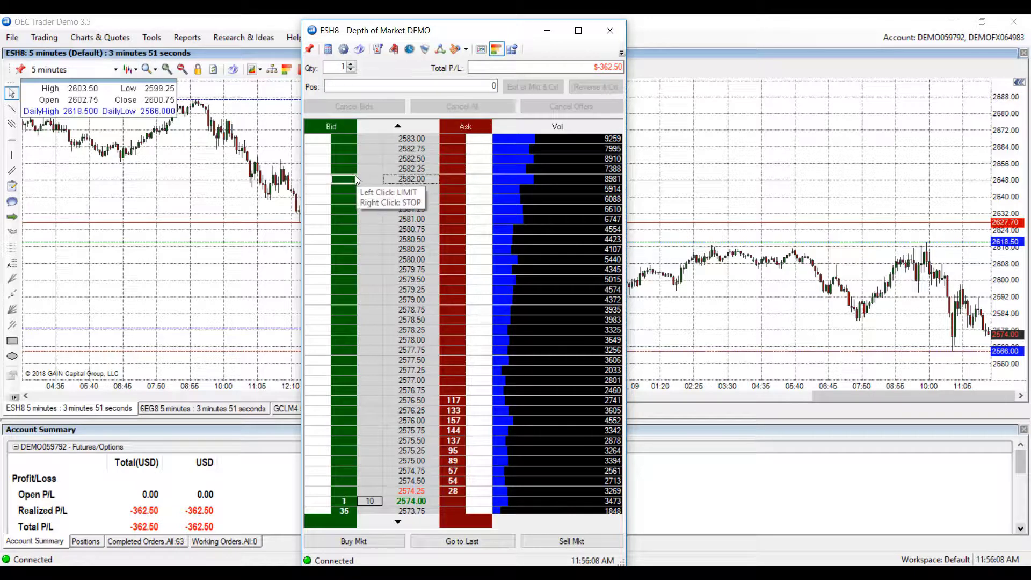
Step: Buy 1 ESH8 at a 2581.50 limit, then use Reverse & Cxl and confirm the first market sell
{"action": "left_click", "coordinate": [348, 203]}
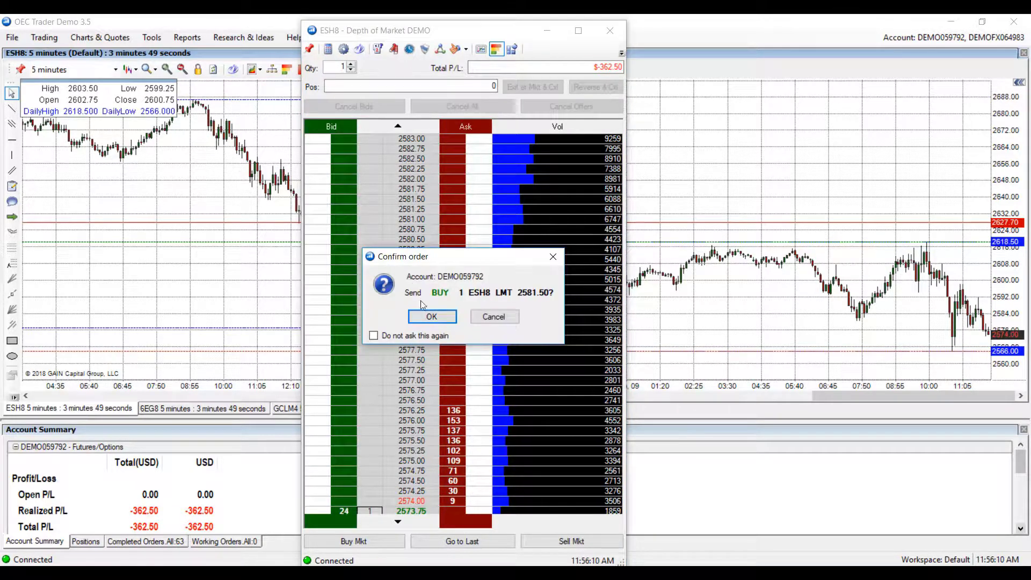
{"action": "left_click", "coordinate": [431, 316]}
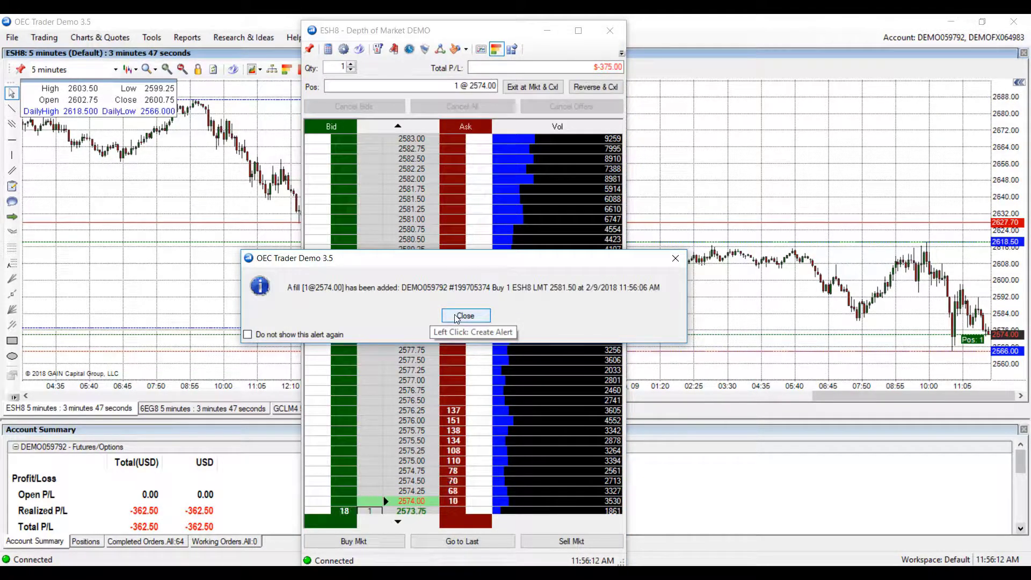
{"action": "left_click", "coordinate": [465, 316]}
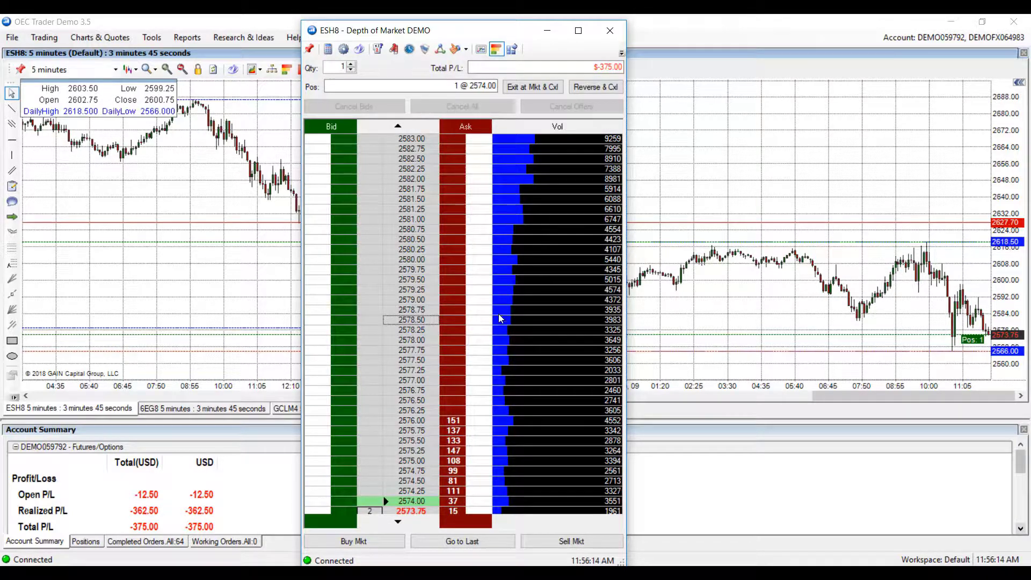
{"action": "left_click", "coordinate": [592, 88]}
{"action": "left_click", "coordinate": [447, 319]}
Step: Send the second 1-lot market sell, dismiss the fill alert, and close out the short
{"action": "left_click", "coordinate": [449, 321]}
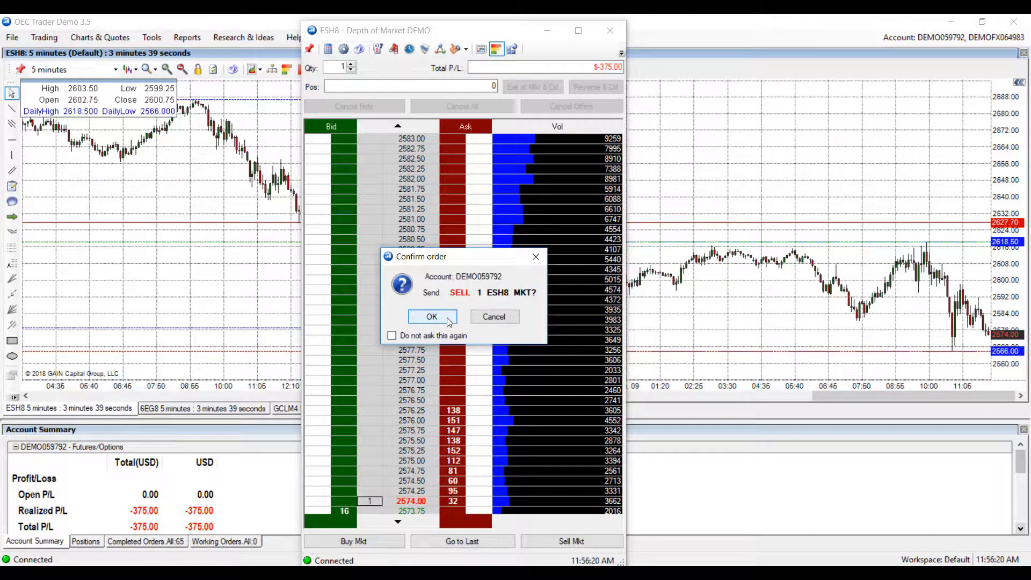
{"action": "left_click", "coordinate": [449, 319]}
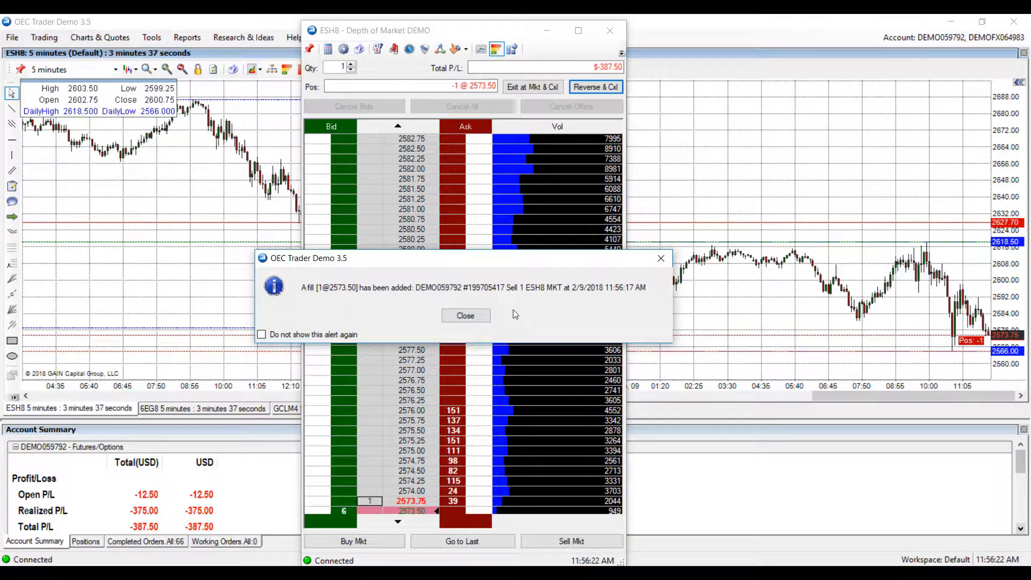
{"action": "key", "text": "Return"}
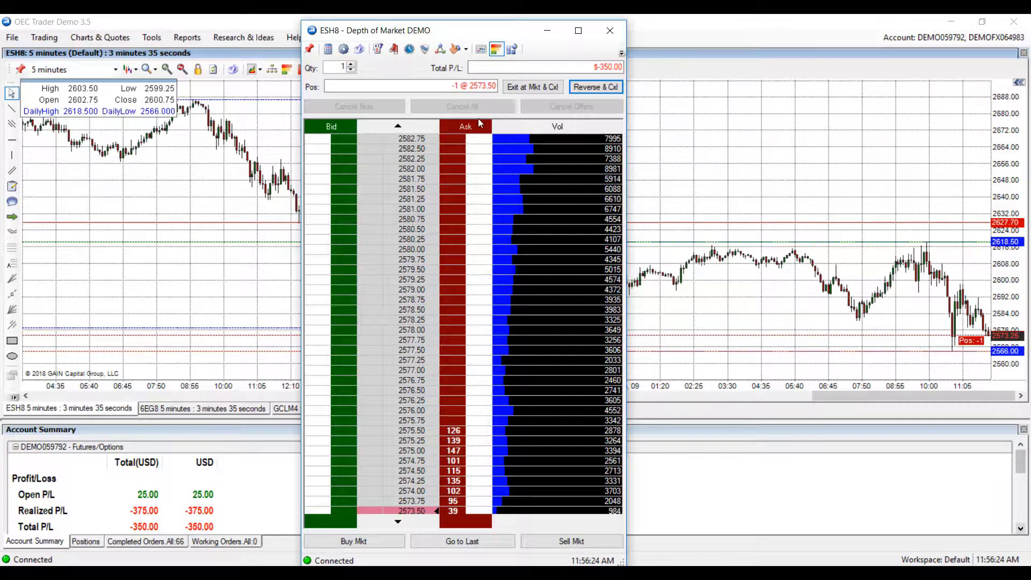
{"action": "left_click", "coordinate": [447, 84]}
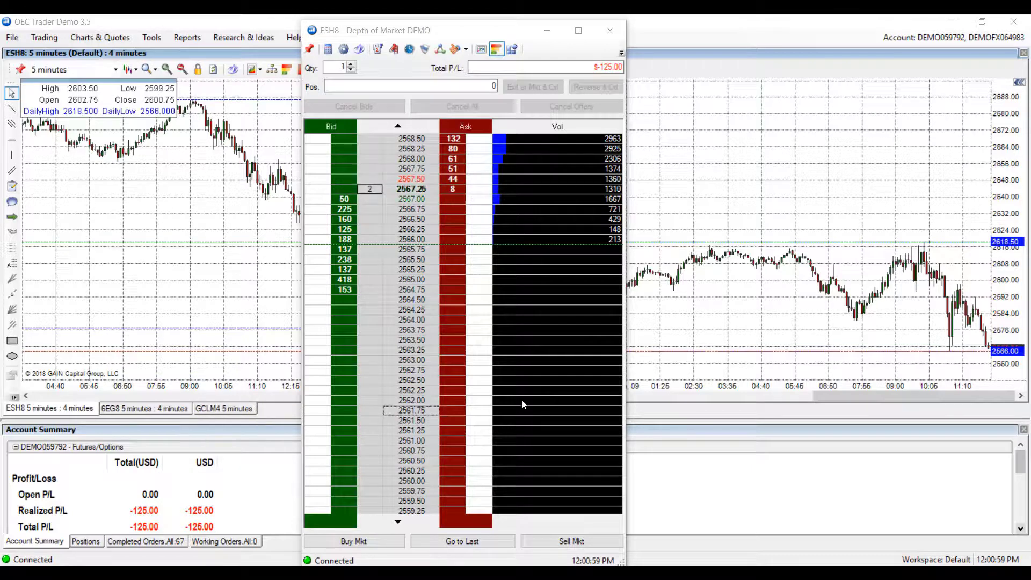
Step: Scroll the ESH8 ladder, then use Go to Last to re-centre on 2567.25
{"action": "scroll", "coordinate": [521, 400], "scroll_direction": "down", "scroll_amount": 12}
{"action": "scroll", "coordinate": [525, 402], "scroll_direction": "down", "scroll_amount": 3}
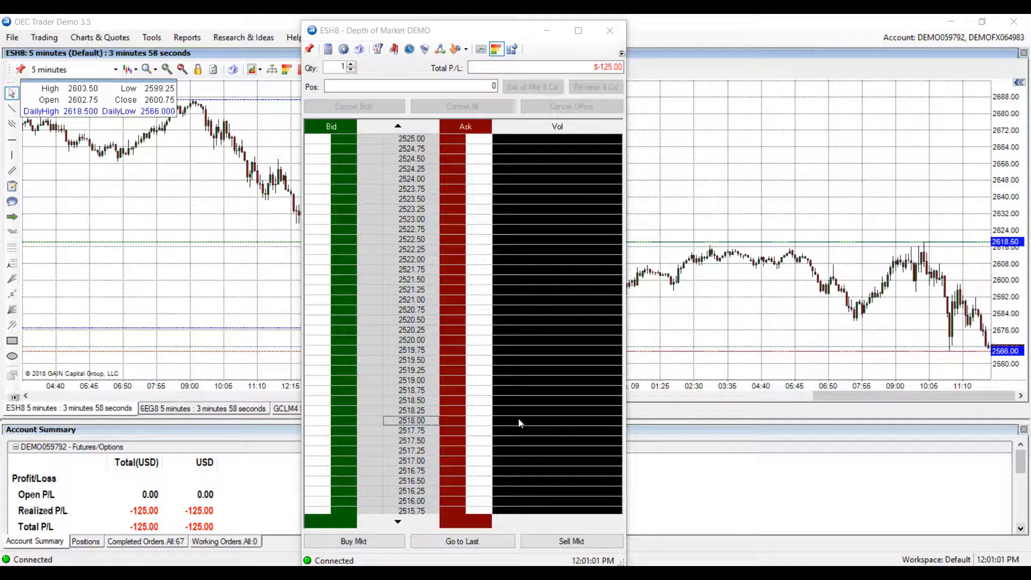
{"action": "left_click", "coordinate": [499, 541]}
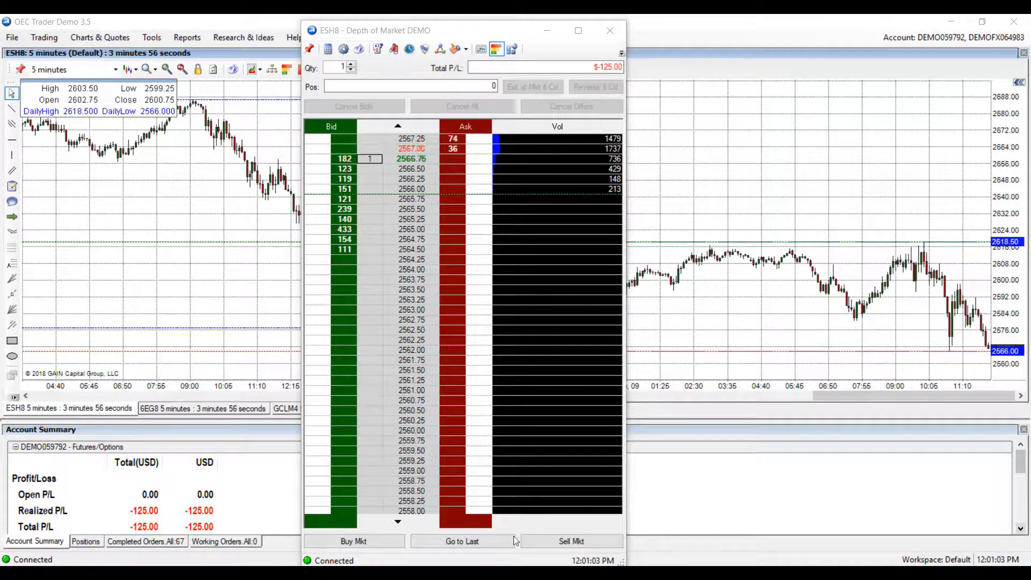
{"action": "left_click", "coordinate": [490, 542]}
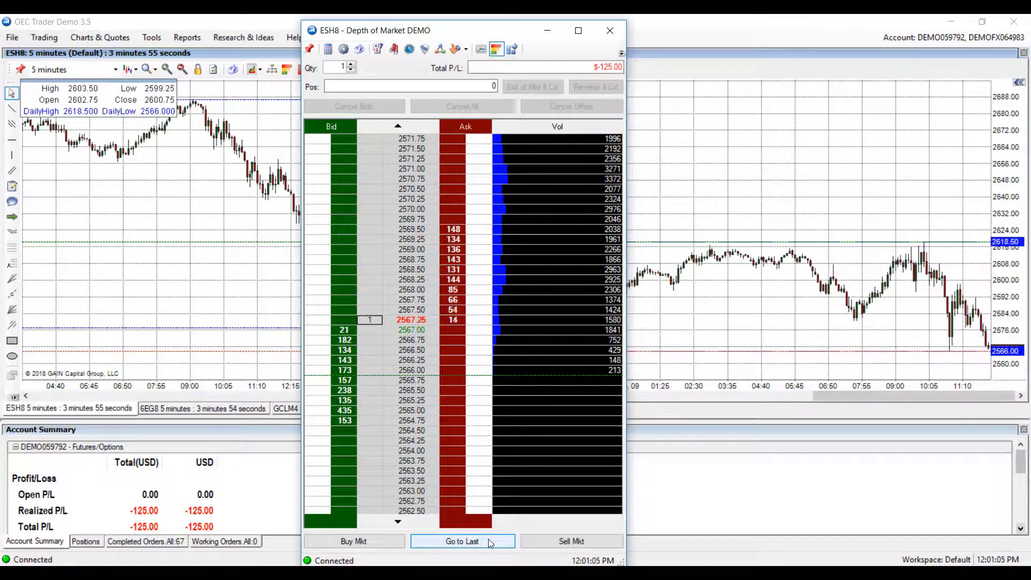